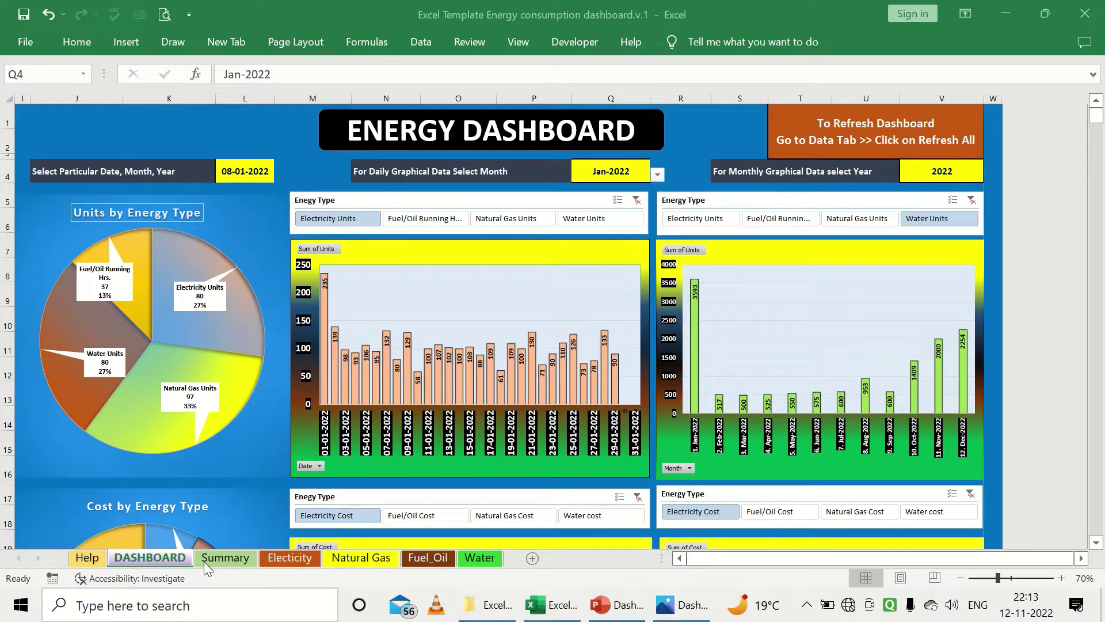
- Look through the Summary, Electicity, Natural Gas, Fuel_Oil and Water sheets, and return to the DASHBOARD sheet
click(226, 561)
click(299, 561)
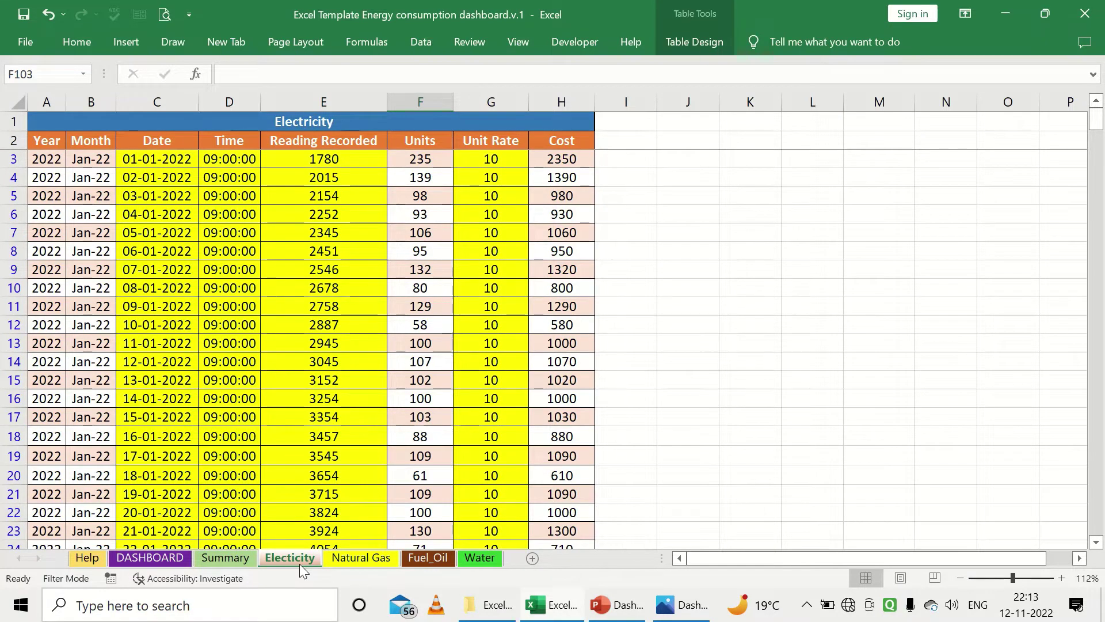
click(366, 557)
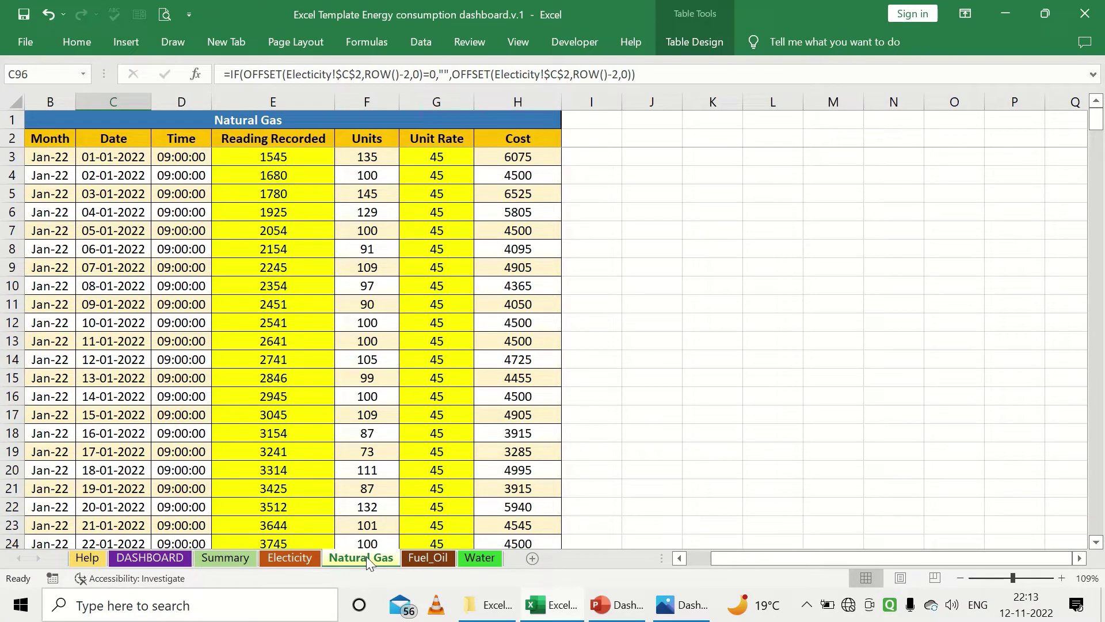
click(430, 558)
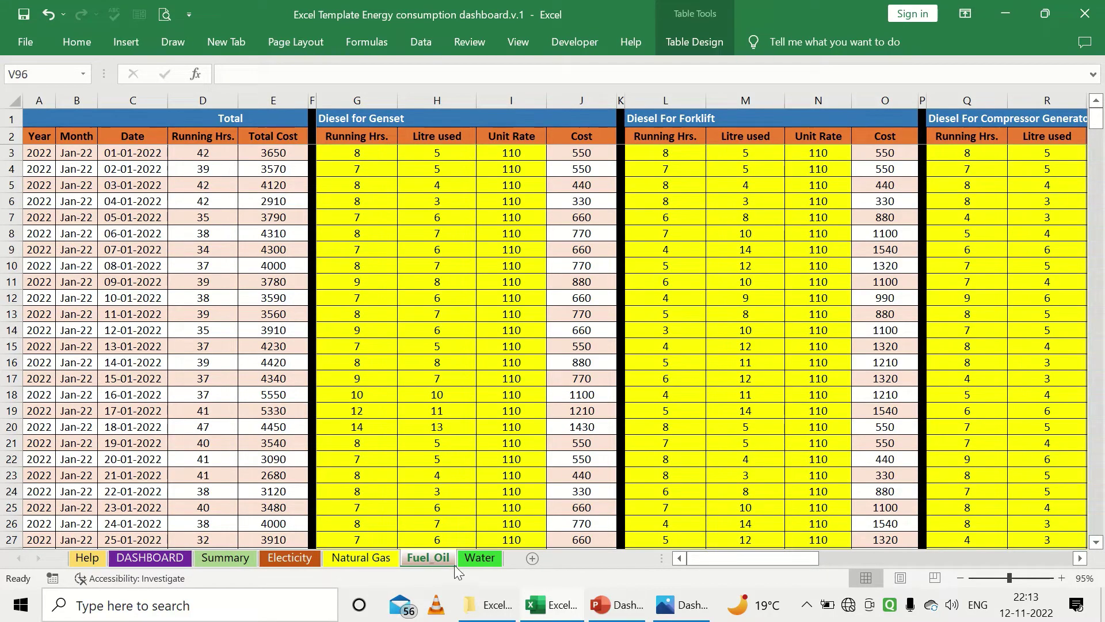
click(489, 560)
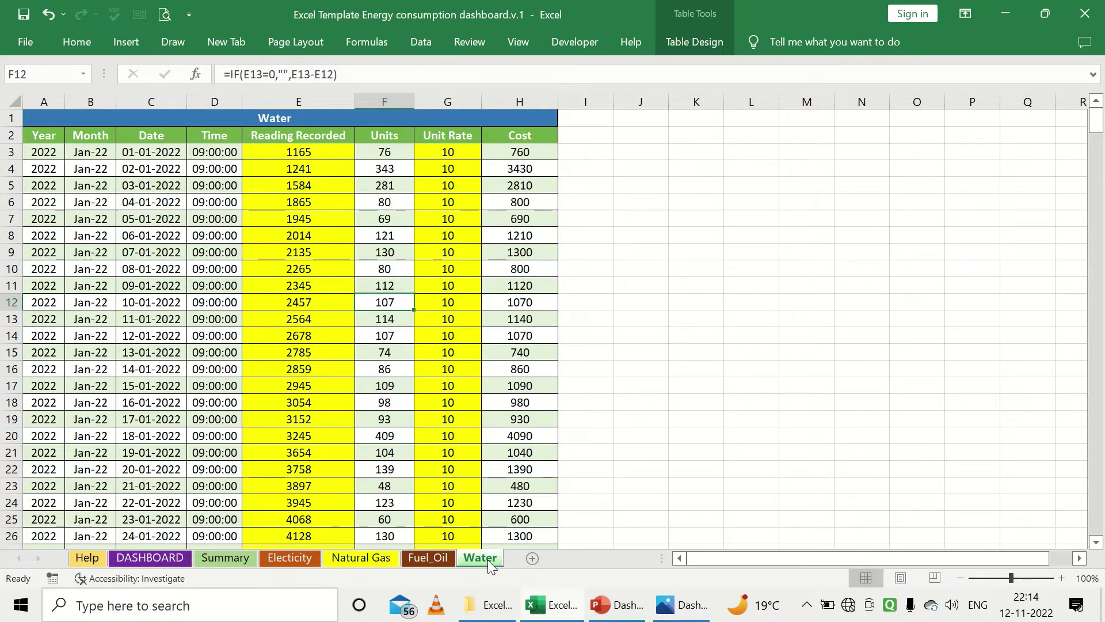
click(295, 564)
click(231, 565)
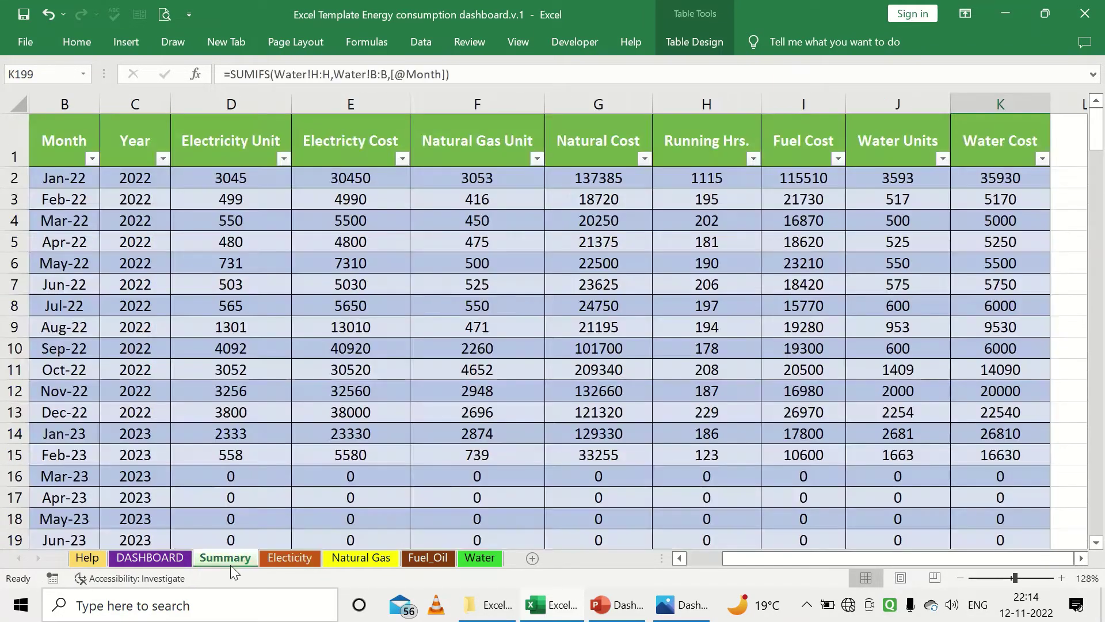
click(171, 561)
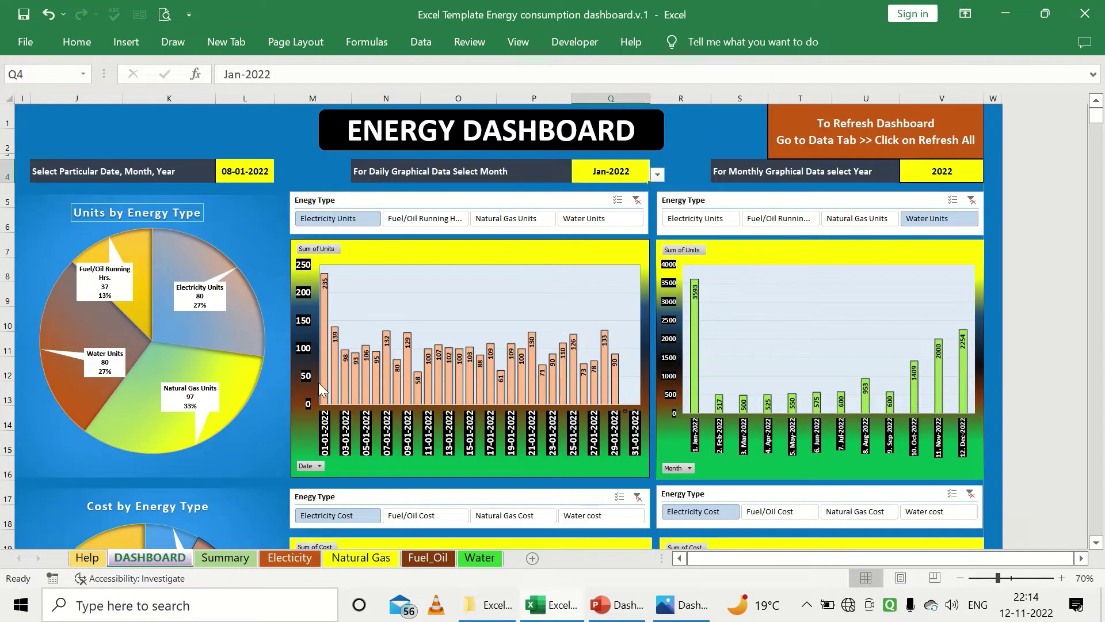
- Examine the Units by Energy Type and Cost by Energy Type pie charts on the dashboard at 100% zoom
mouse_move(325, 378)
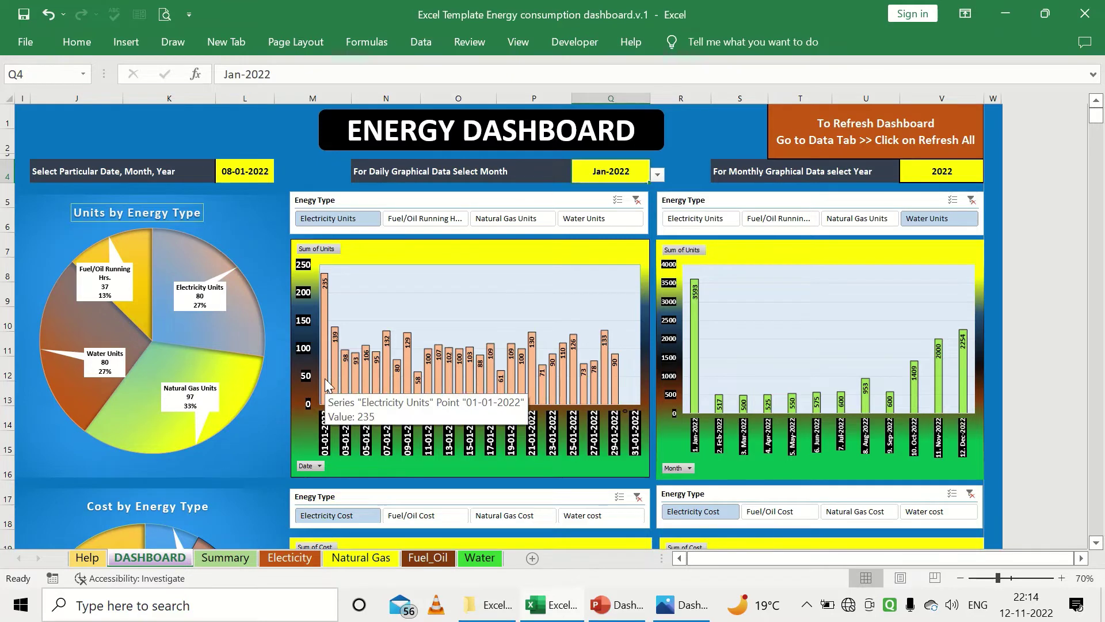
click(333, 320)
click(282, 174)
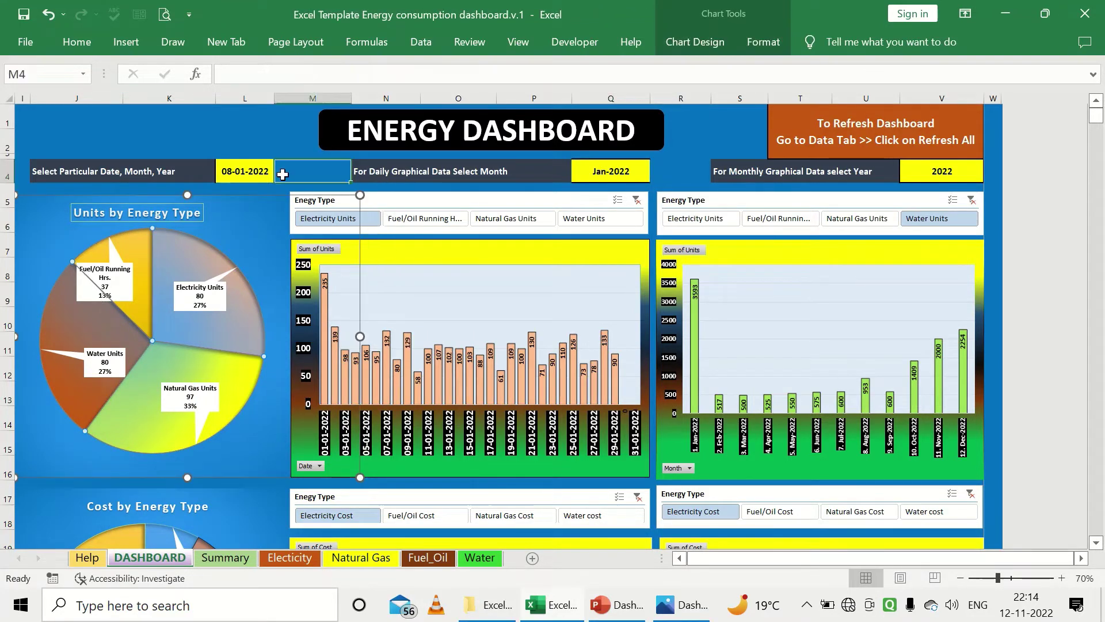
ctrl+scroll(219, 313, up, 2)
mouse_move(219, 314)
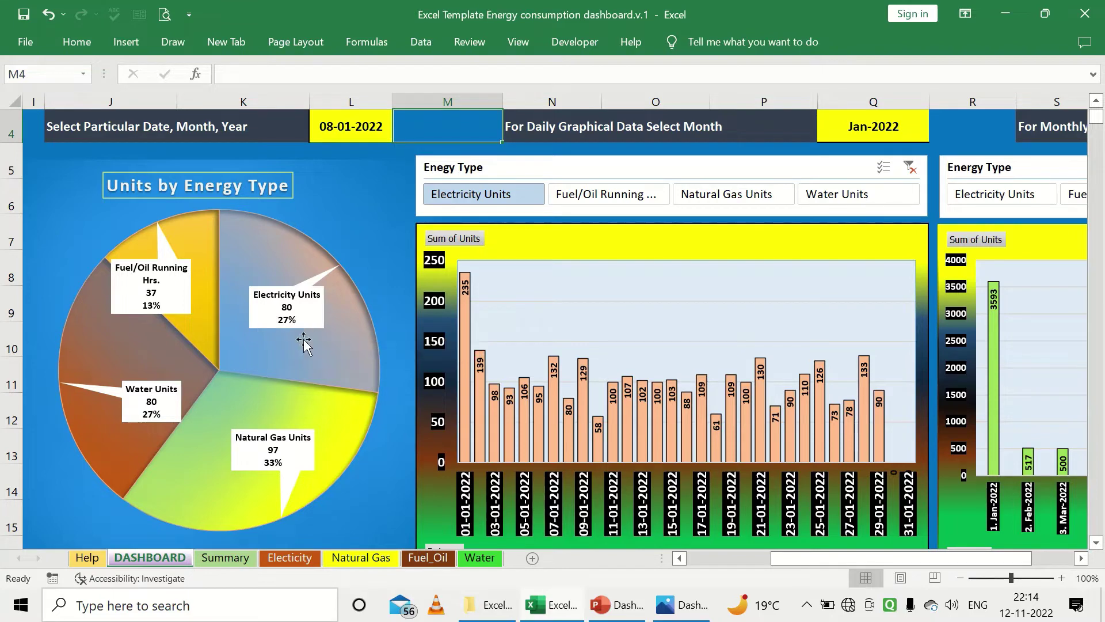
scroll(321, 376, down, 1)
scroll(320, 376, down, 2)
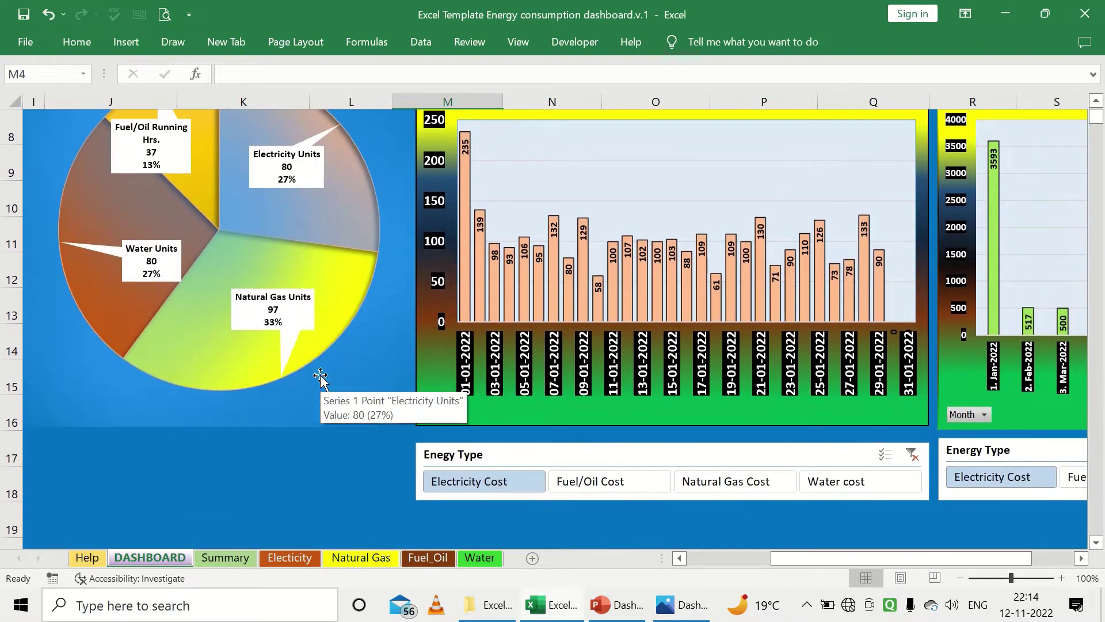
scroll(320, 374, down, 1)
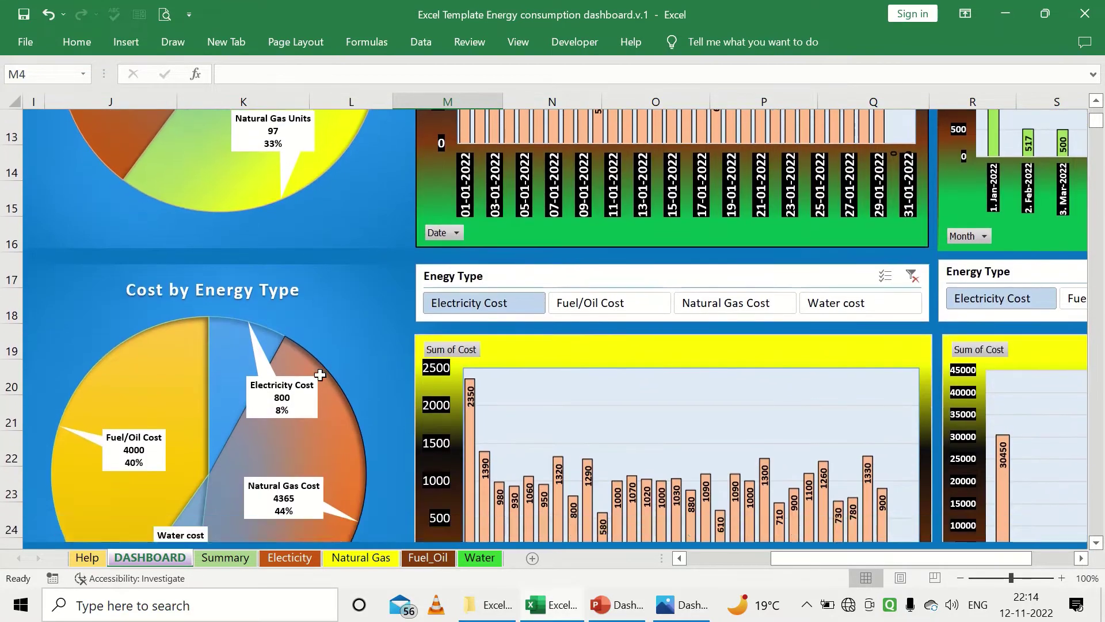
scroll(321, 374, down, 1)
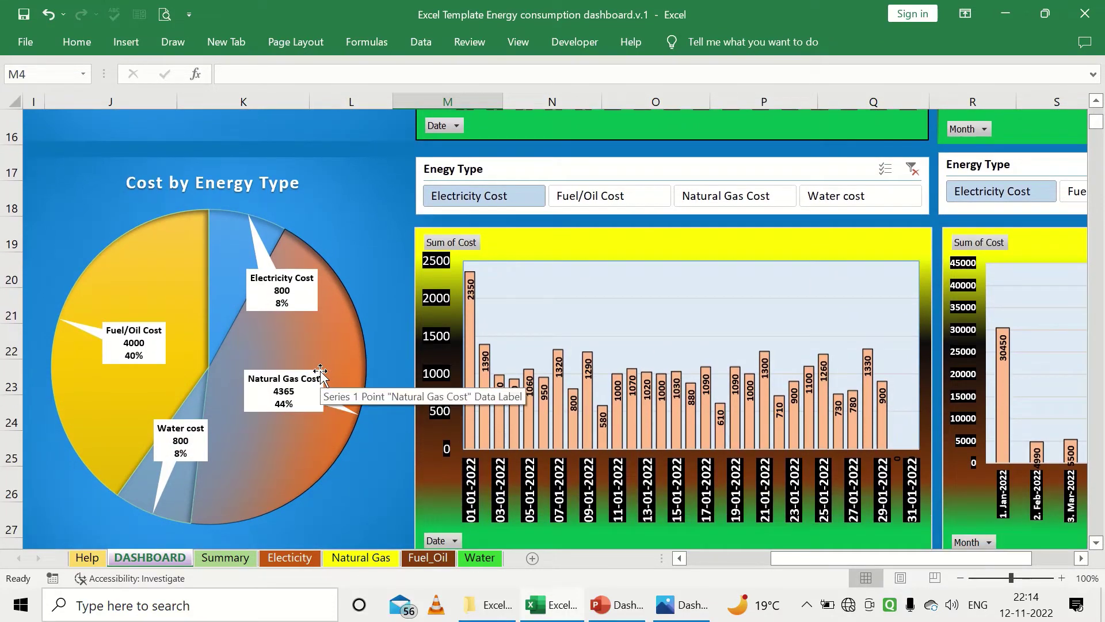
scroll(320, 375, up, 5)
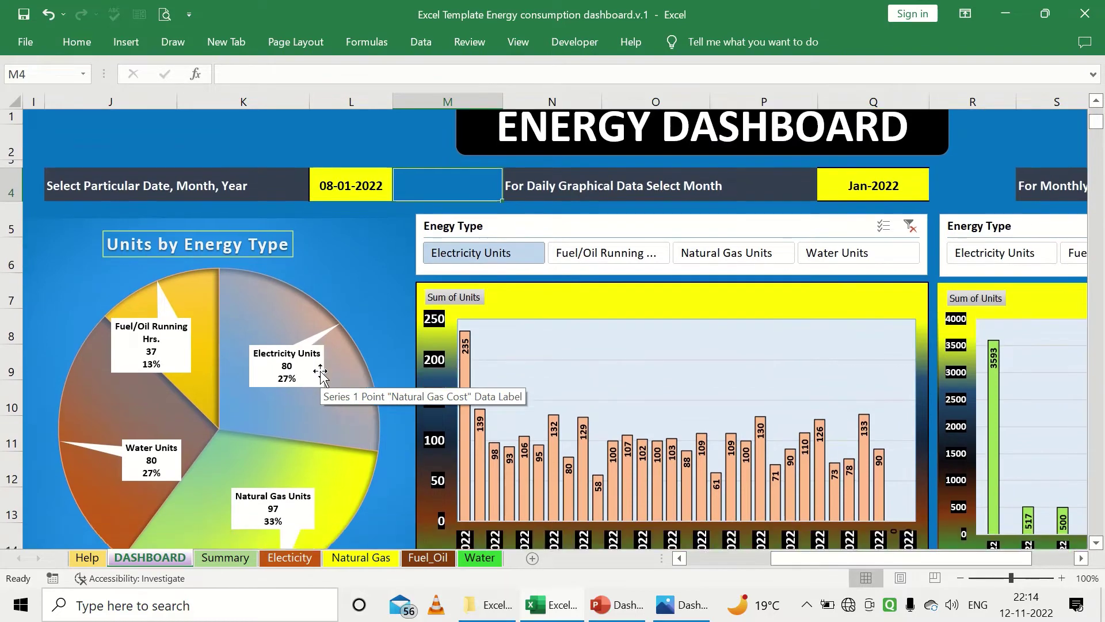
- Filter the daily units chart by Fuel/Oil Running Hrs., Natural Gas Units and finally Water Units
scroll(320, 375, down, 1)
scroll(321, 374, right, 3)
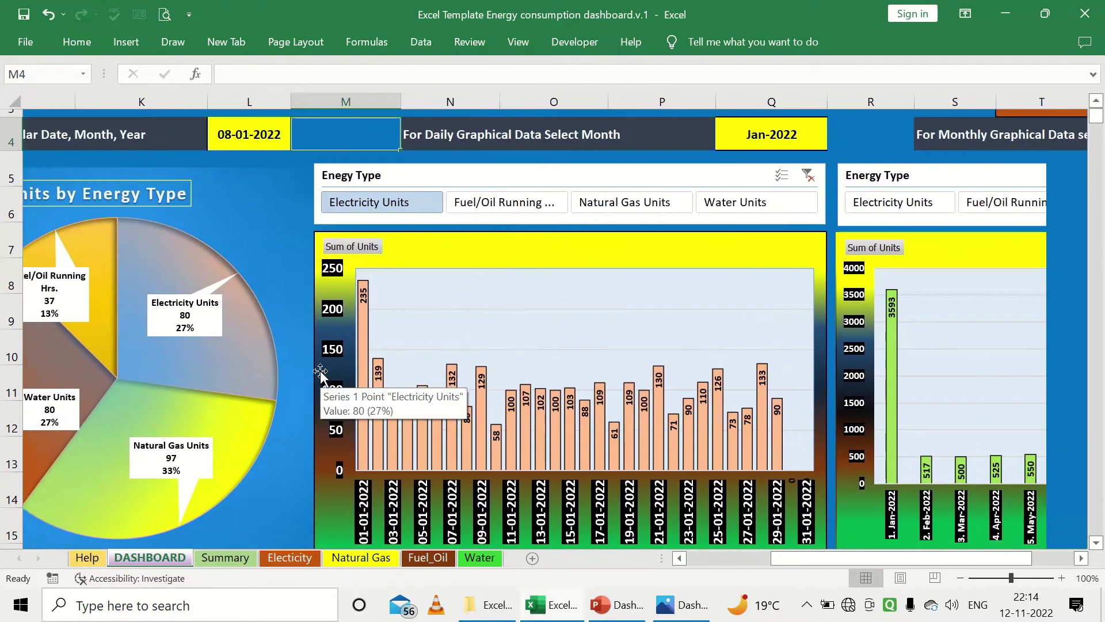
scroll(321, 373, down, 1)
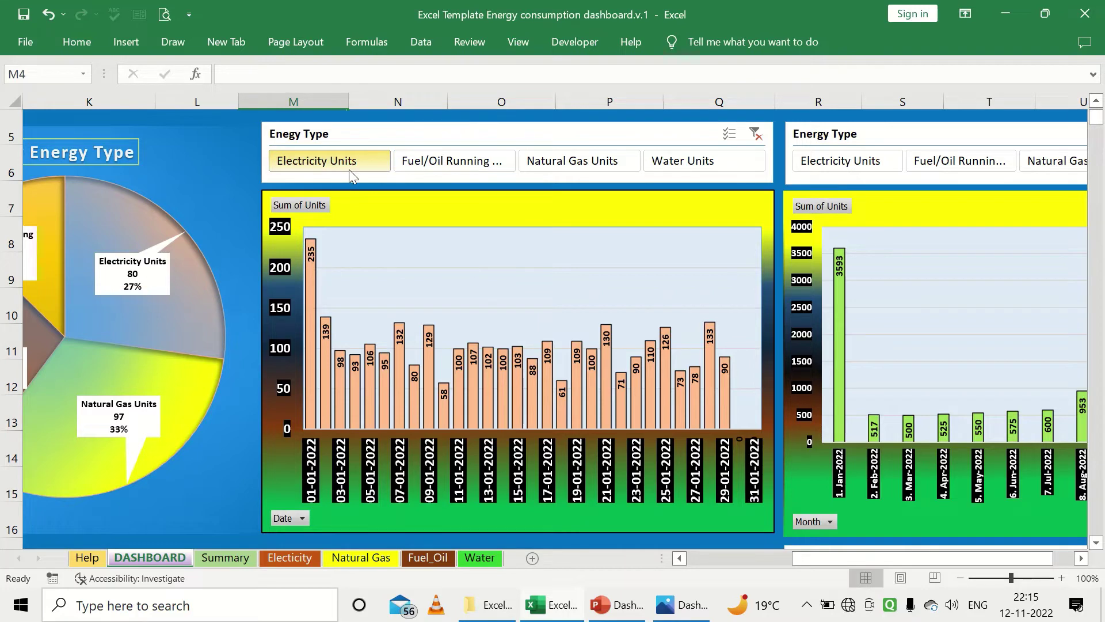
click(426, 168)
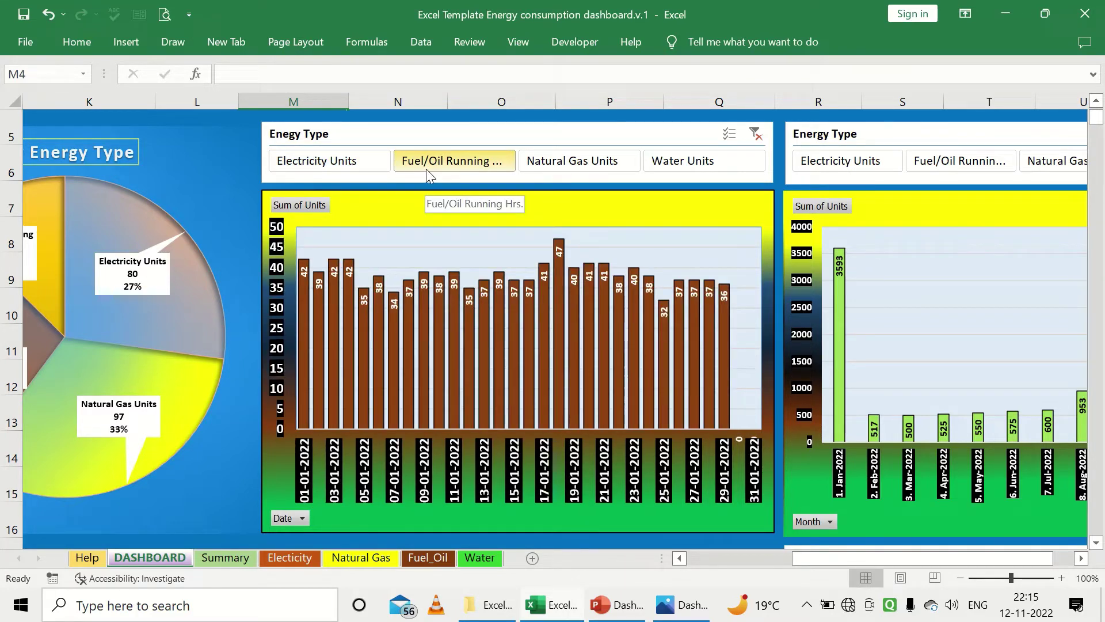
click(571, 167)
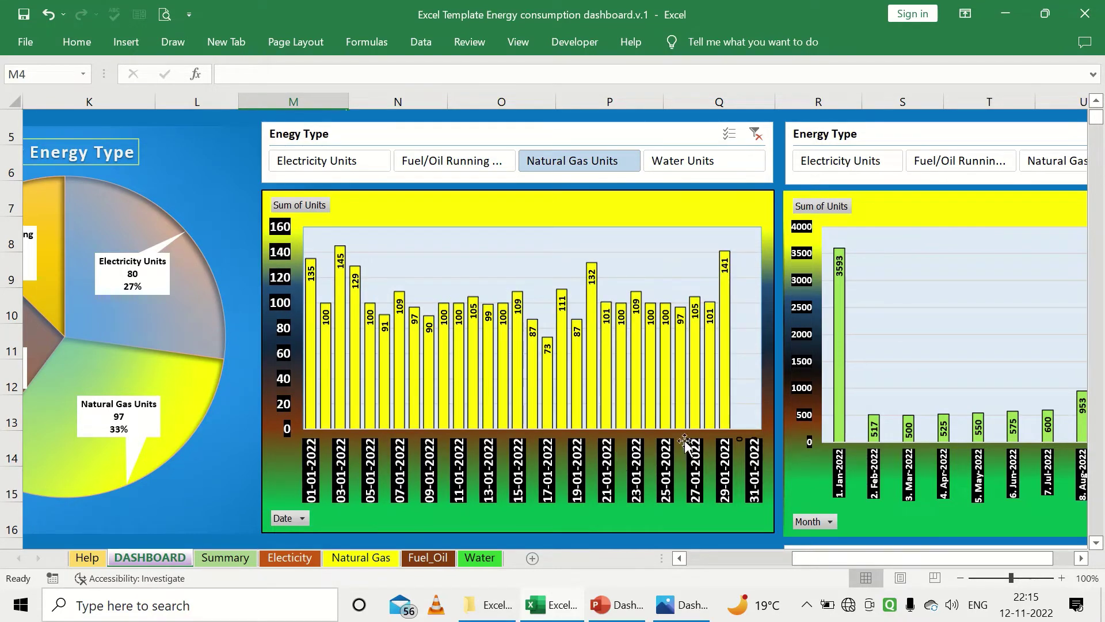
click(734, 168)
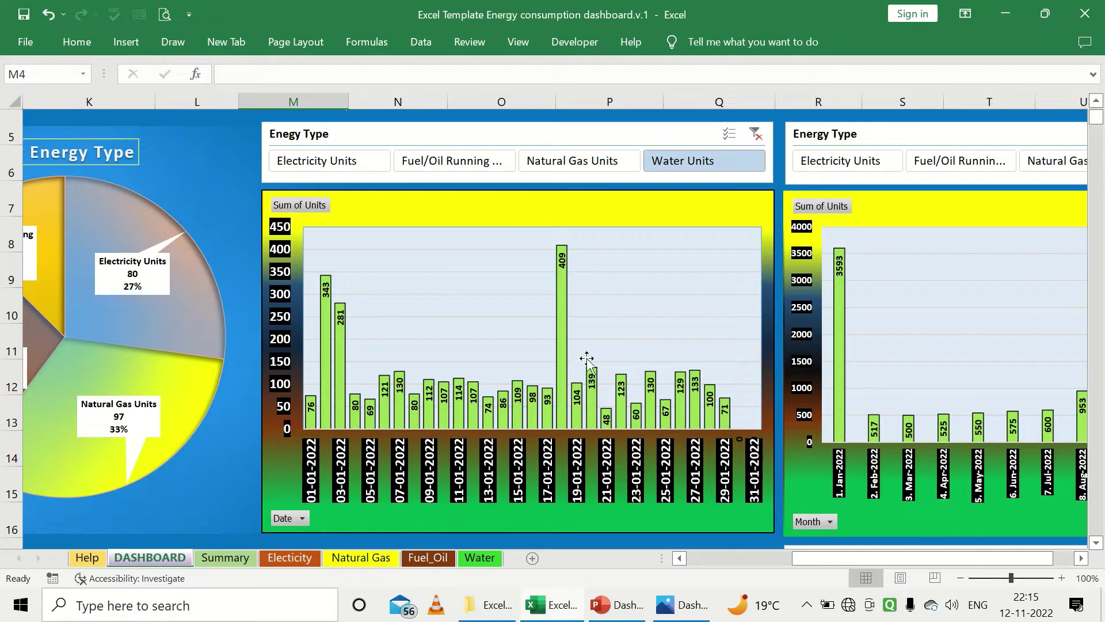
- Filter the daily cost chart by Fuel/Oil Cost, Natural Gas Cost and finally Water cost
scroll(586, 360, down, 2)
scroll(586, 359, down, 3)
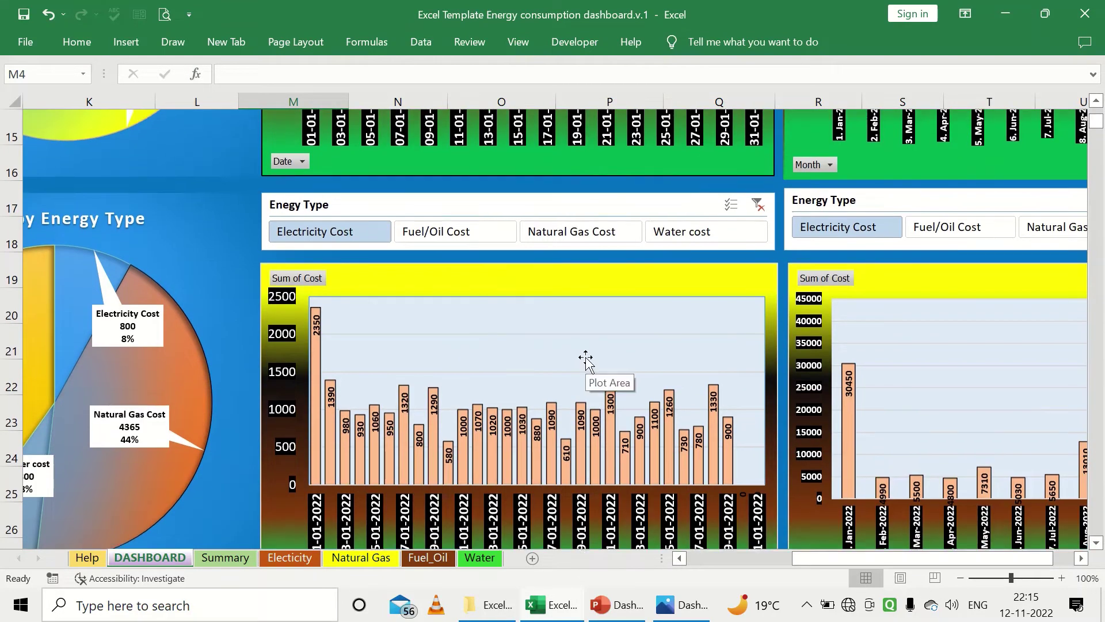
scroll(585, 357, down, 1)
scroll(585, 358, down, 1)
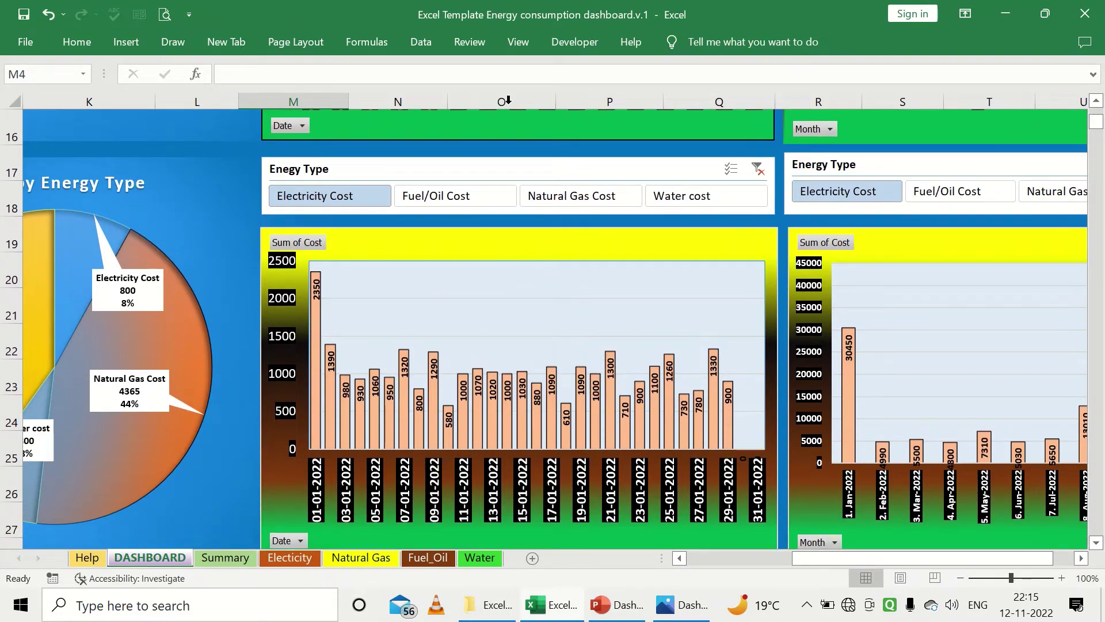
click(425, 206)
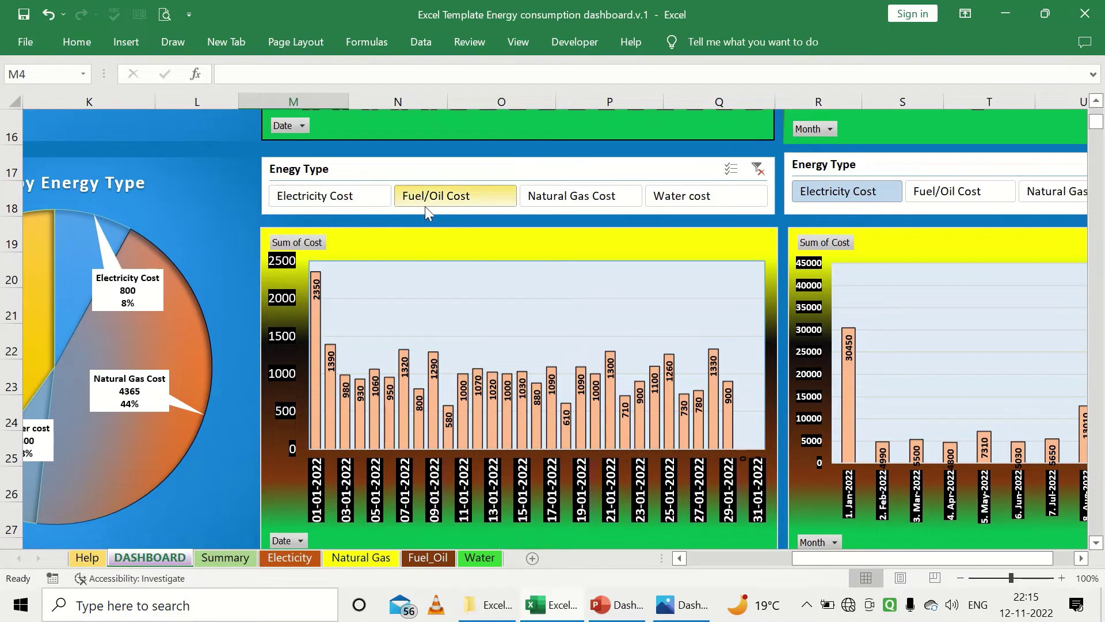
click(558, 202)
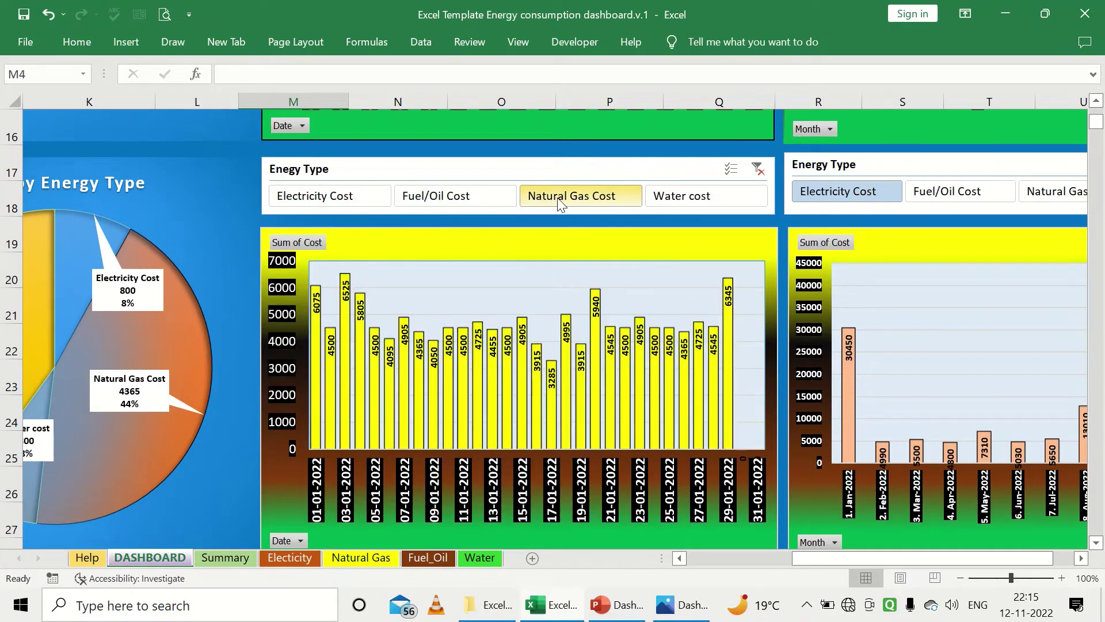
click(698, 203)
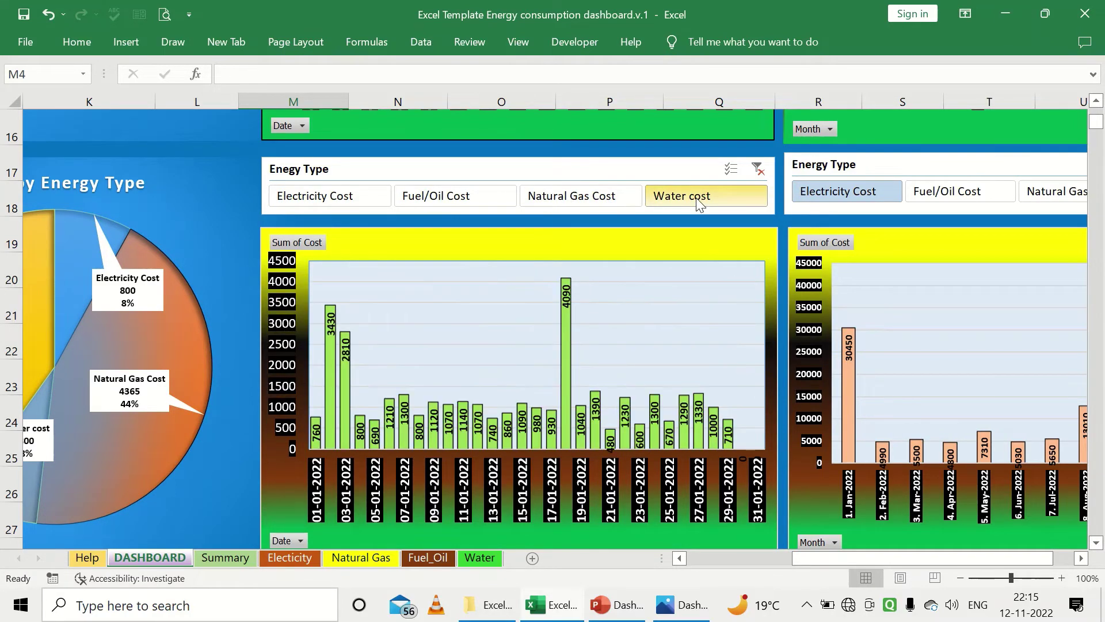
- Examine the monthly units chart and the monthly cost chart with their energy type filters
scroll(699, 202, up, 4)
scroll(696, 198, right, 3)
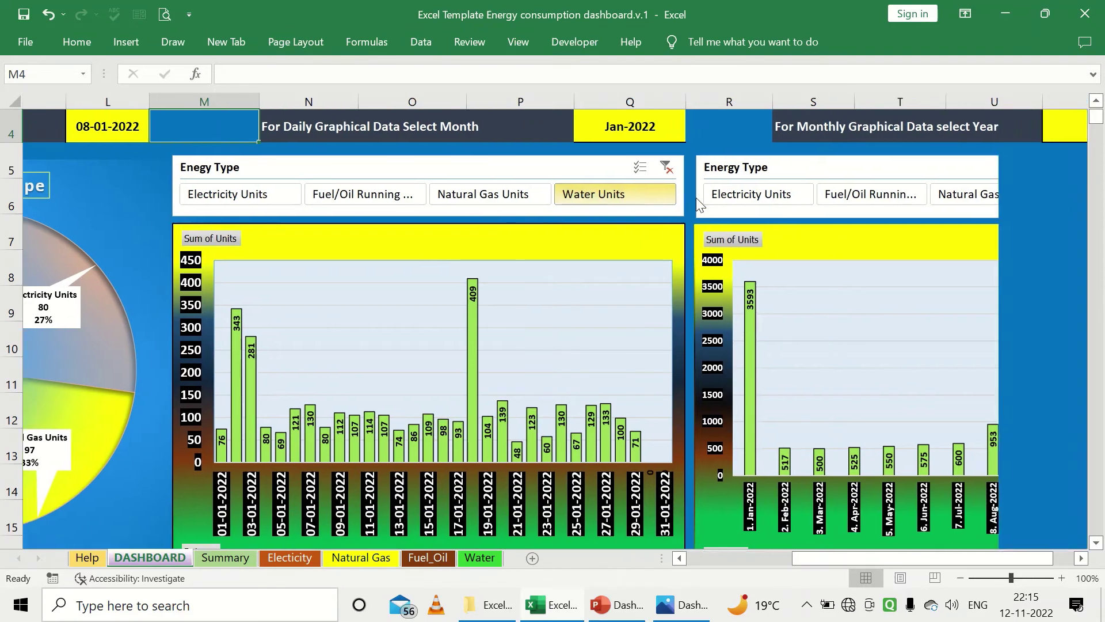
scroll(696, 203, right, 2)
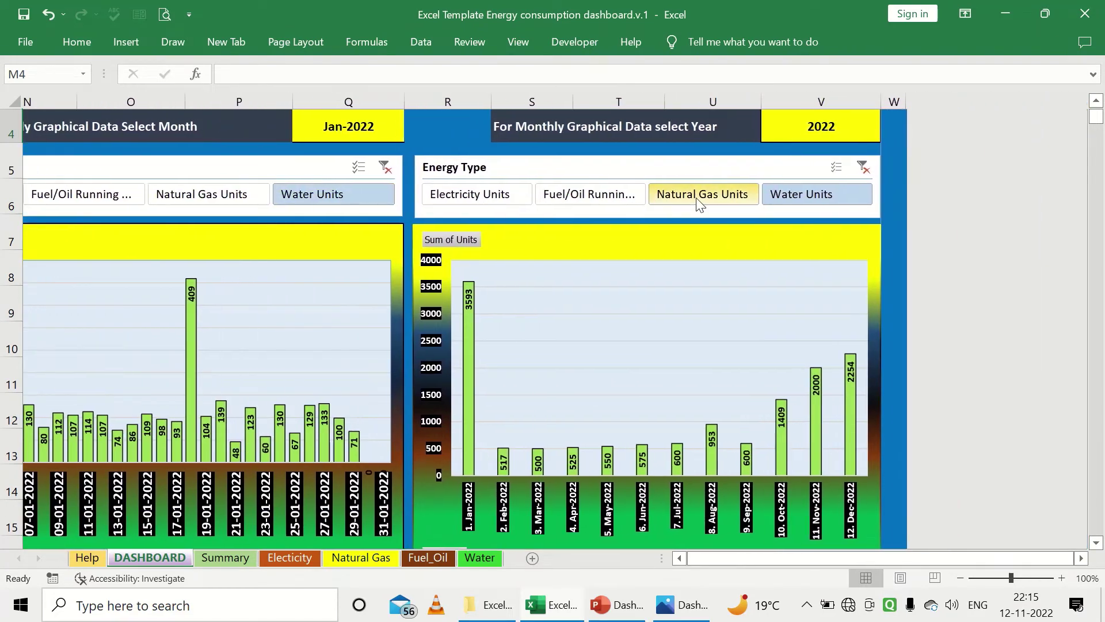
scroll(696, 204, left, 1)
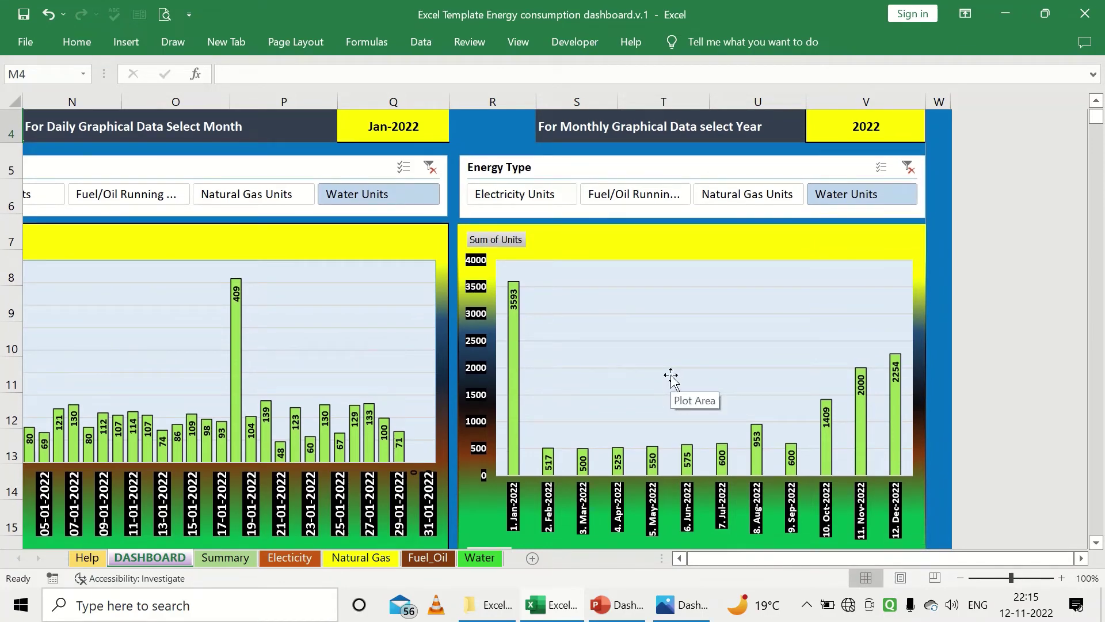
scroll(671, 377, down, 2)
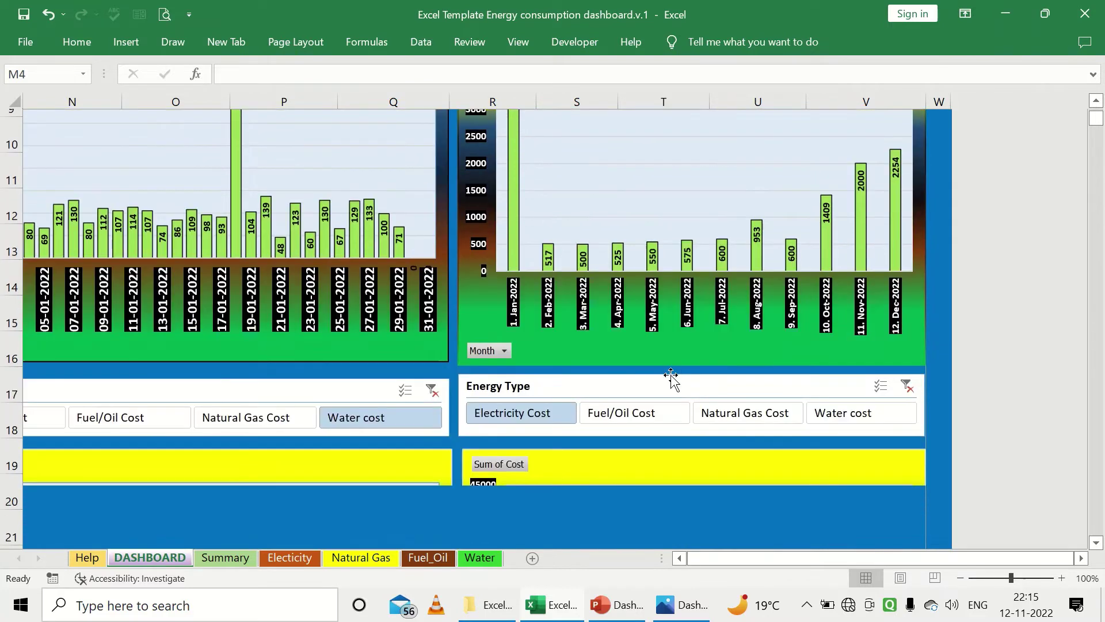
scroll(672, 375, down, 3)
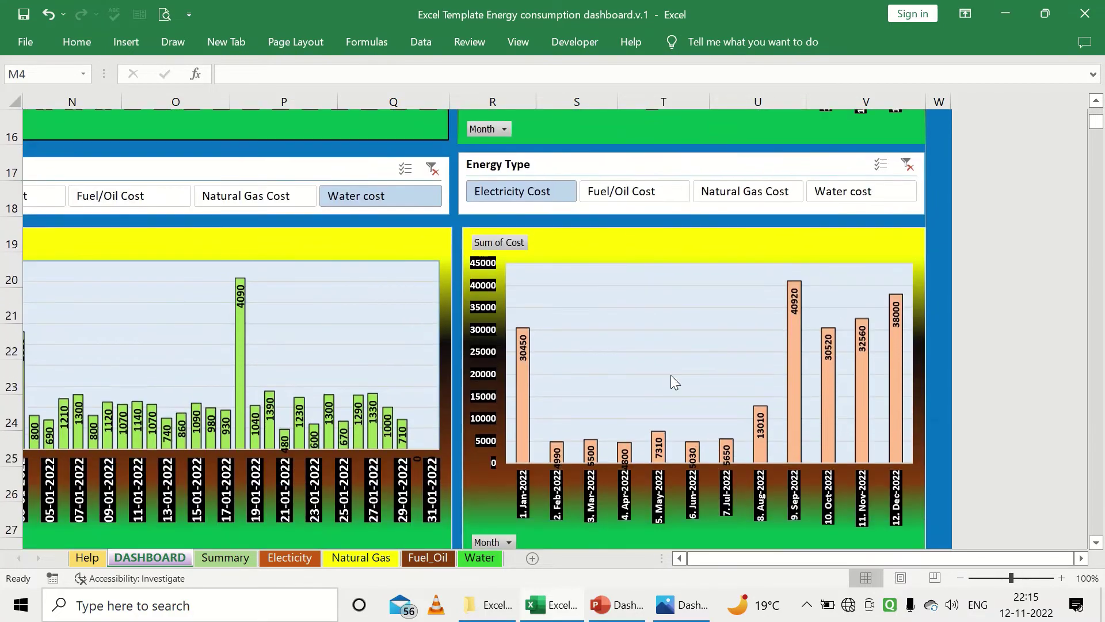
scroll(671, 374, down, 1)
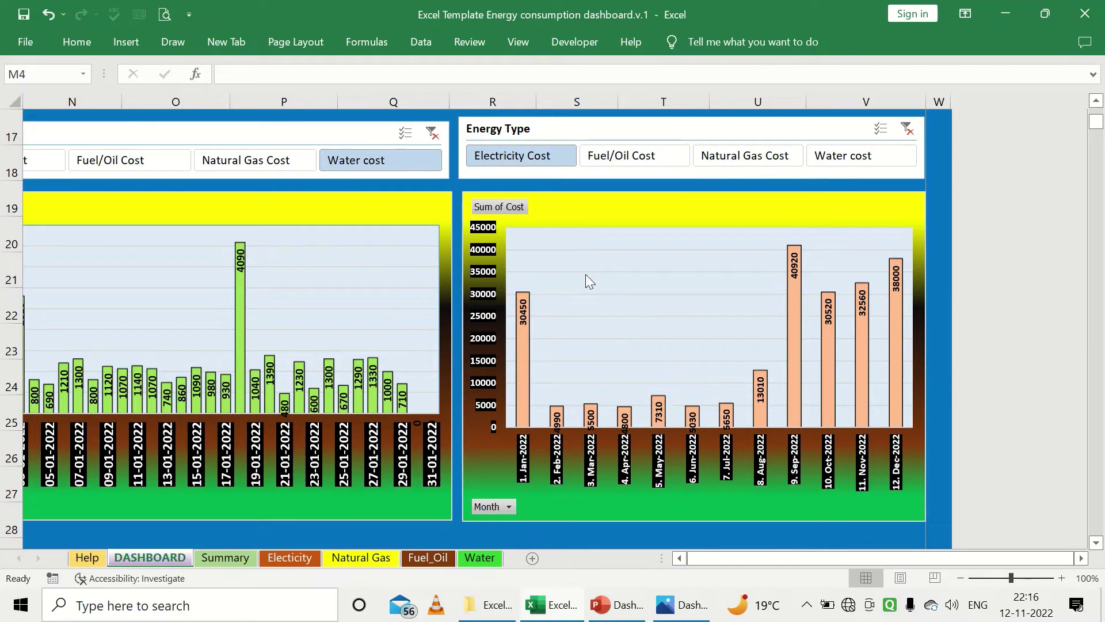
- View the available years for the monthly charts and the available months for the daily charts, keeping 2022 and Jan-2022
scroll(569, 259, up, 5)
scroll(568, 258, left, 1)
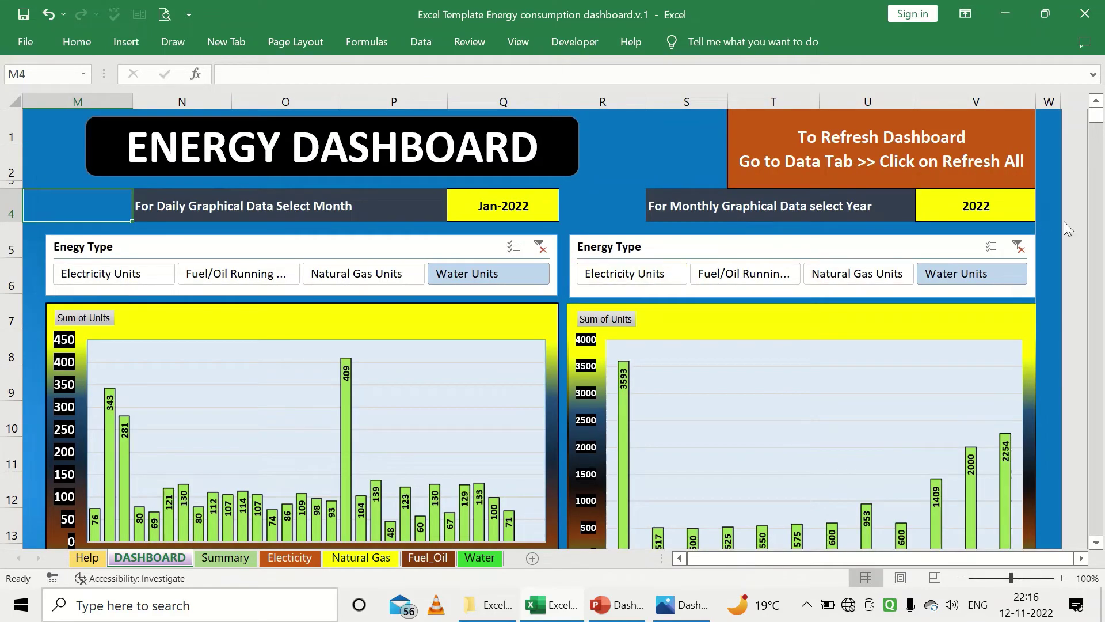
click(1011, 207)
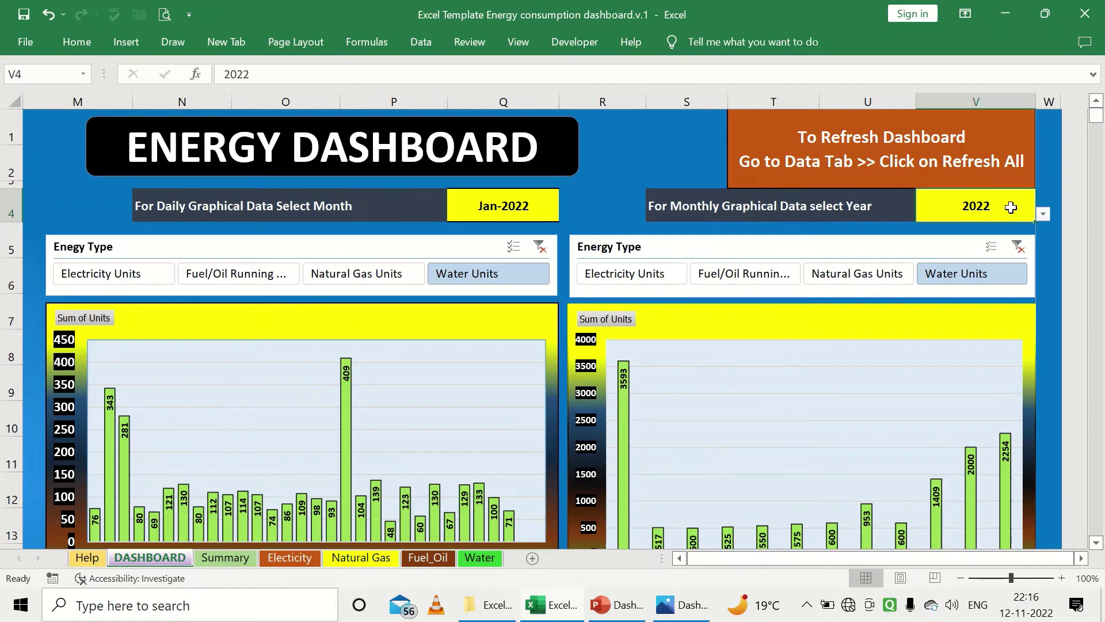
click(1043, 214)
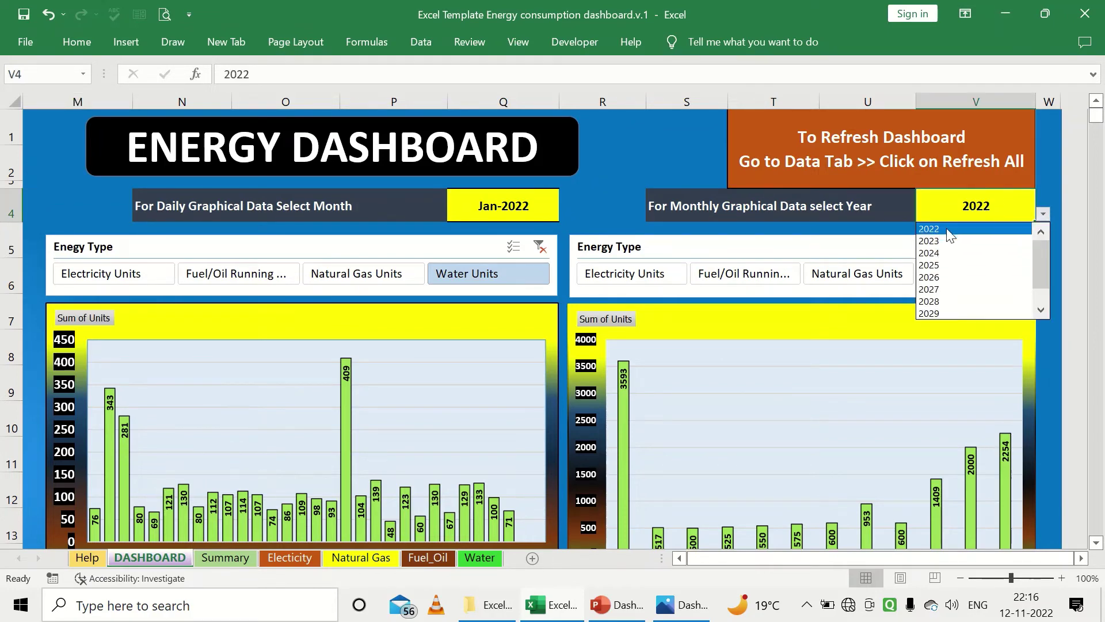
click(1043, 214)
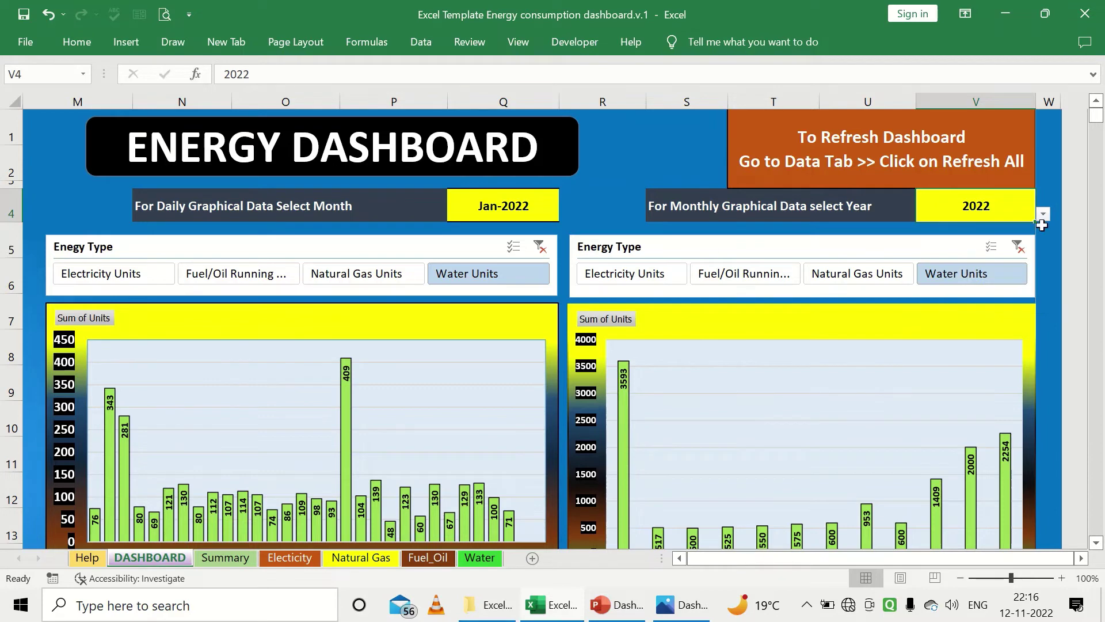
click(480, 205)
click(572, 218)
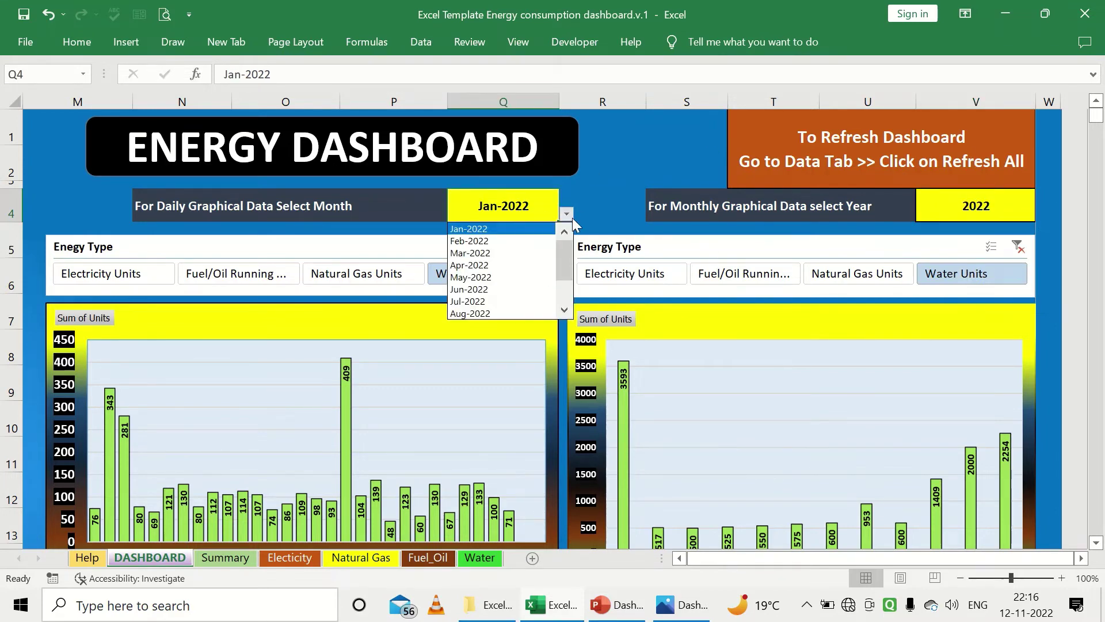
click(480, 210)
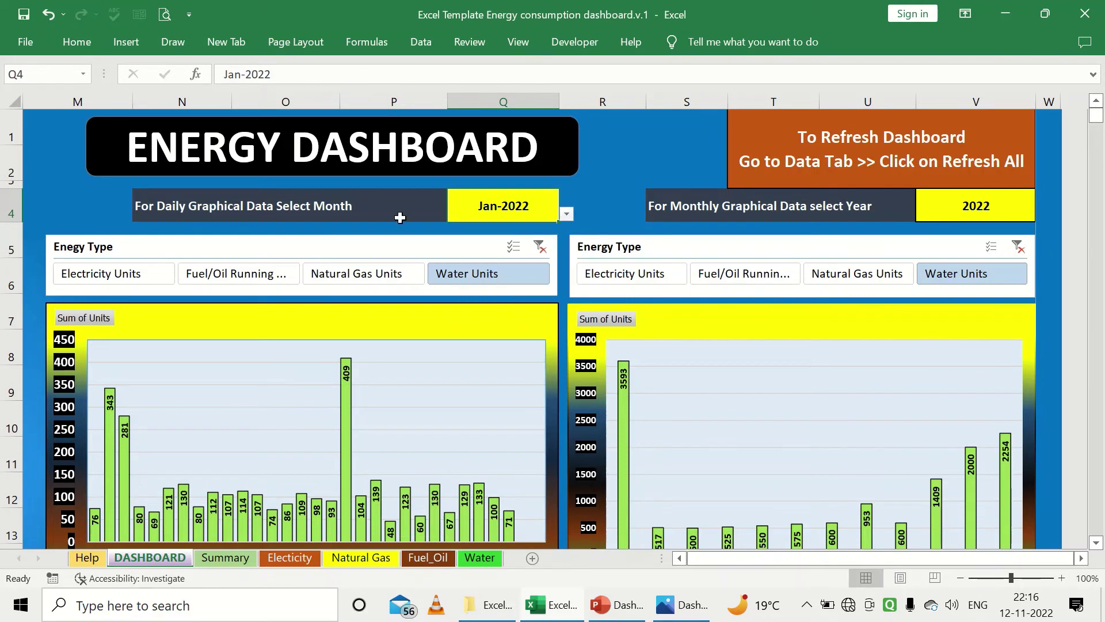
- View the available dates, months and year totals for the pie charts' date selection, keeping 08-01-2022
scroll(400, 218, left, 5)
click(328, 207)
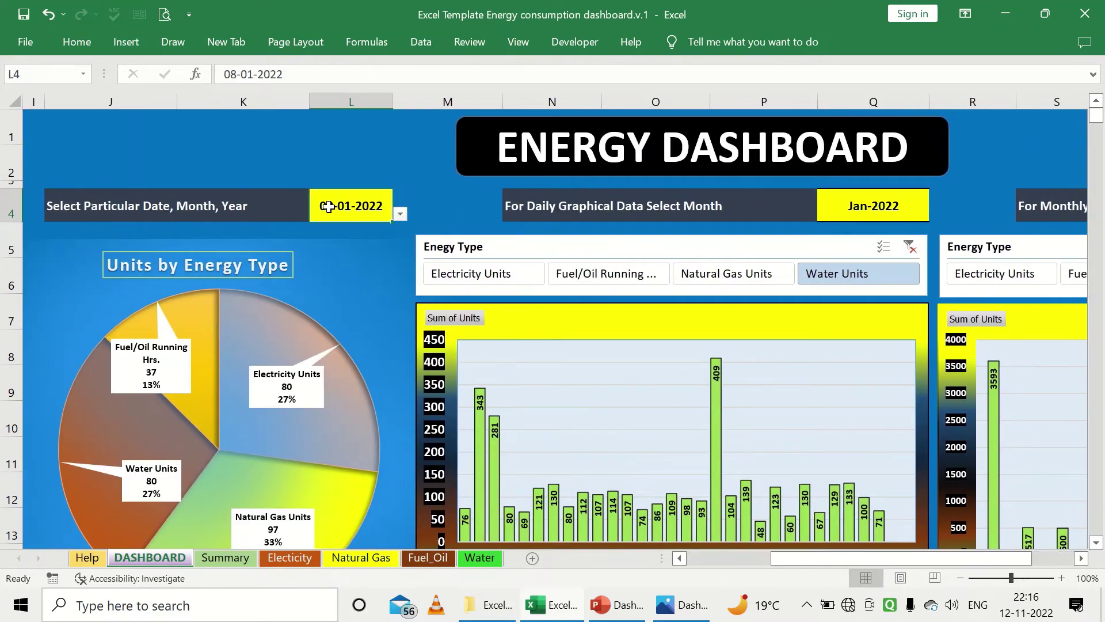
click(399, 214)
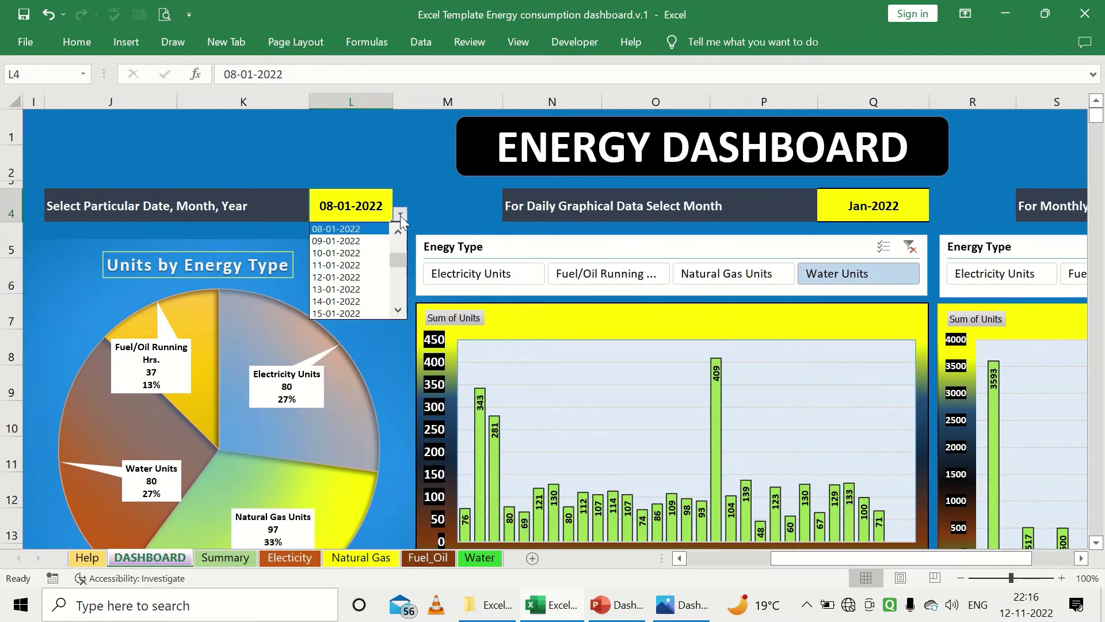
drag(399, 258, 398, 294)
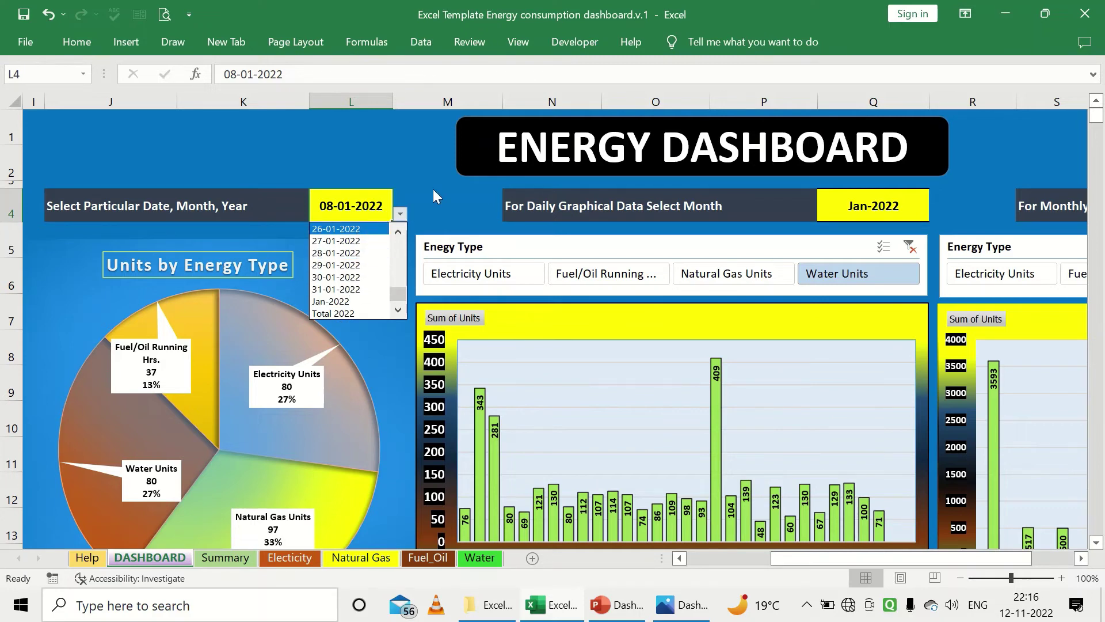
key(Escape)
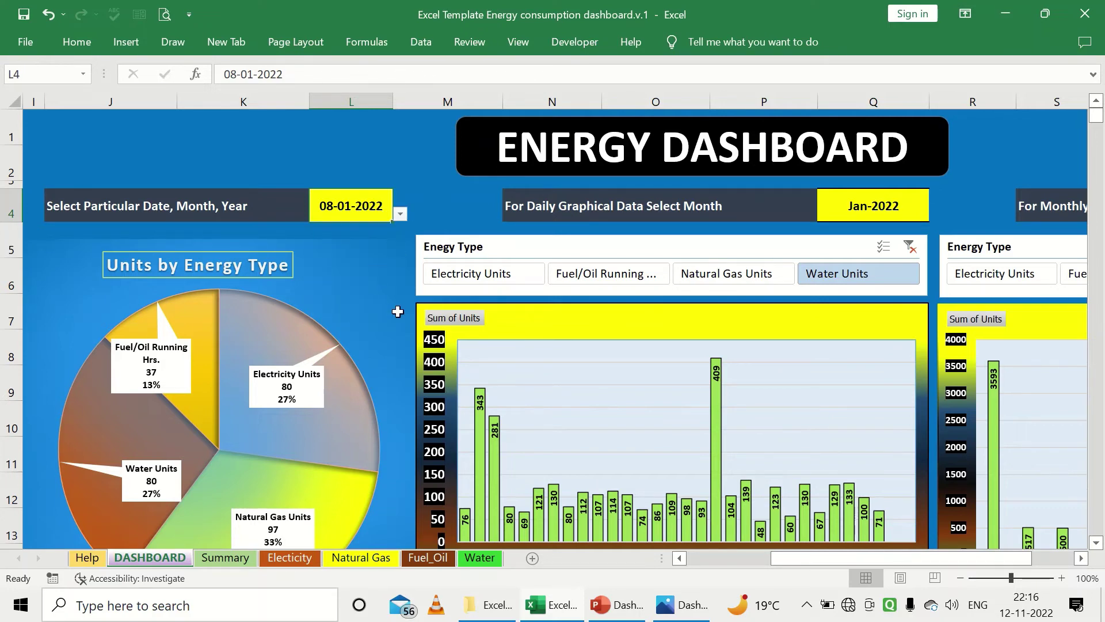
- Examine the overall dashboard layout with the pie, daily and monthly charts visible together
scroll(398, 312, down, 5)
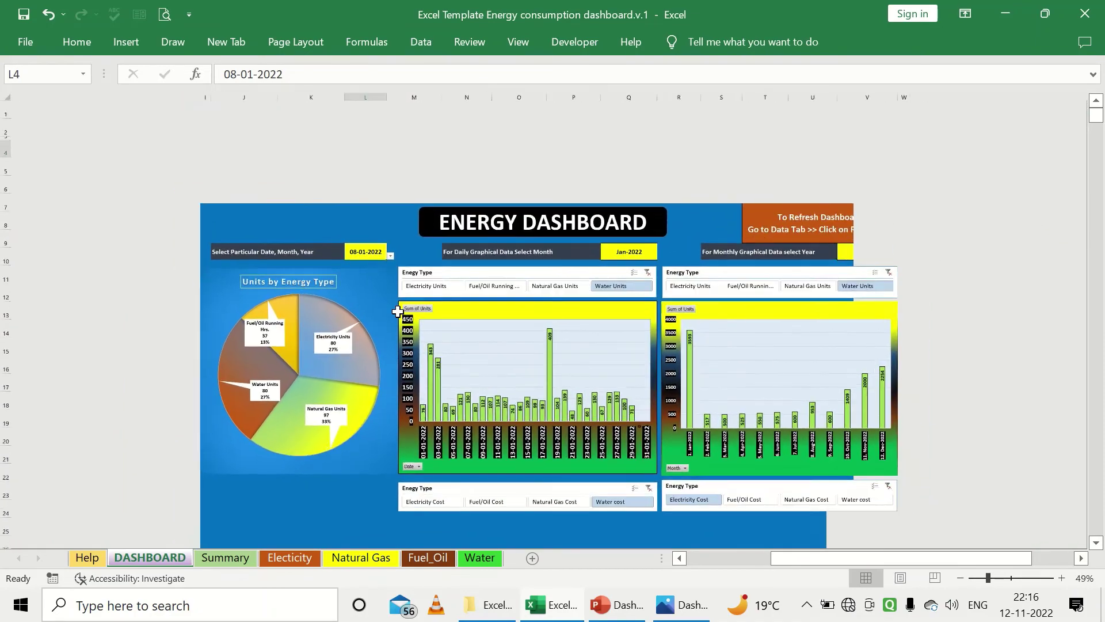
scroll(398, 311, up, 1)
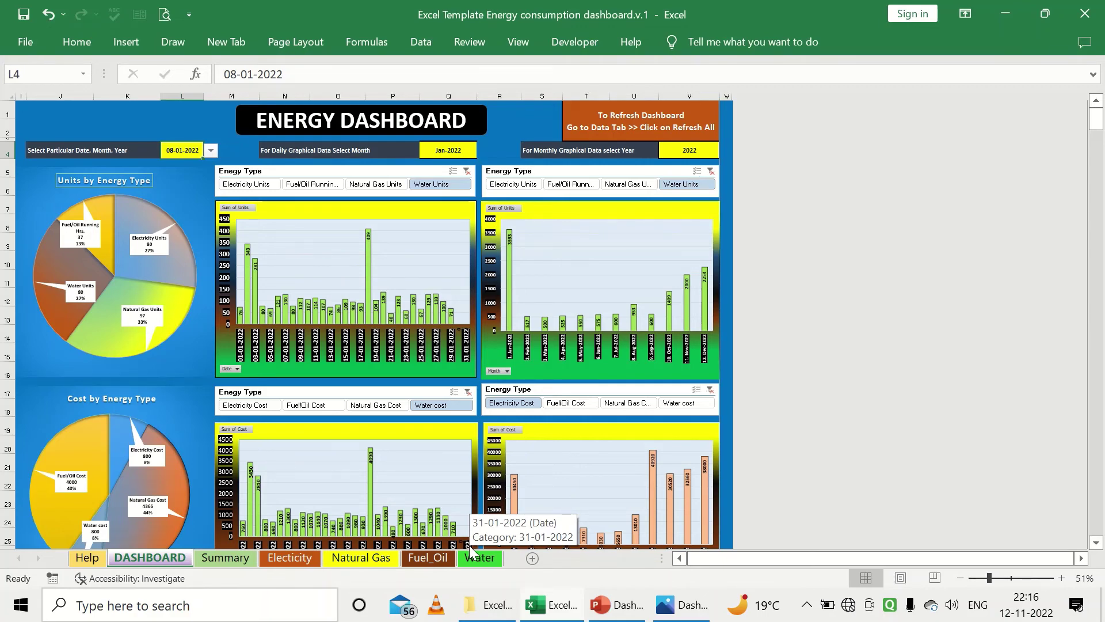
scroll(469, 544, up, 2)
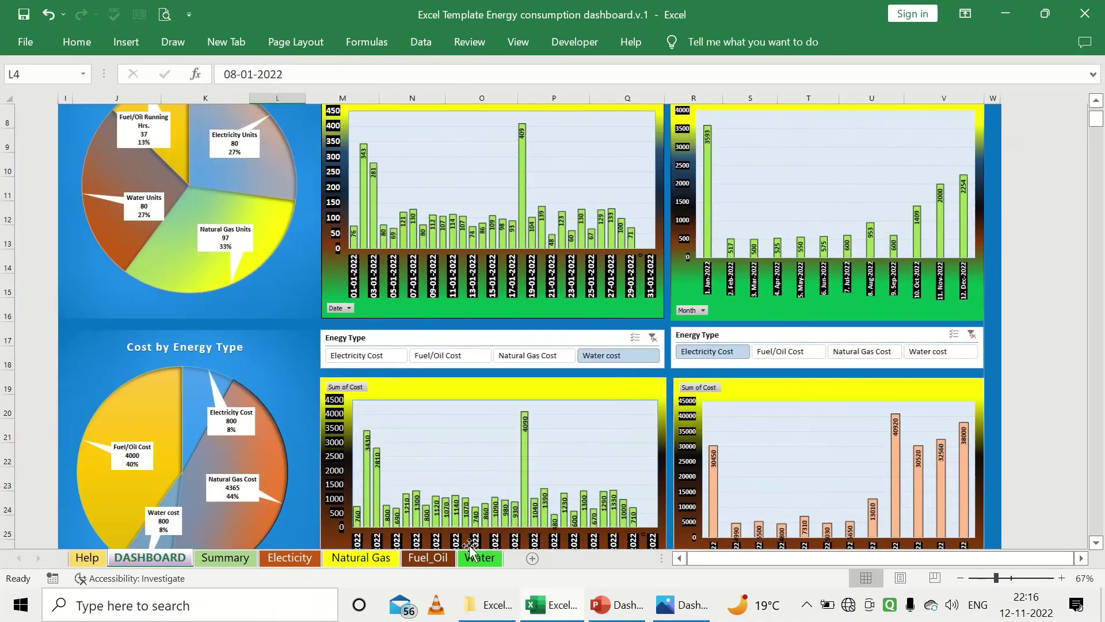